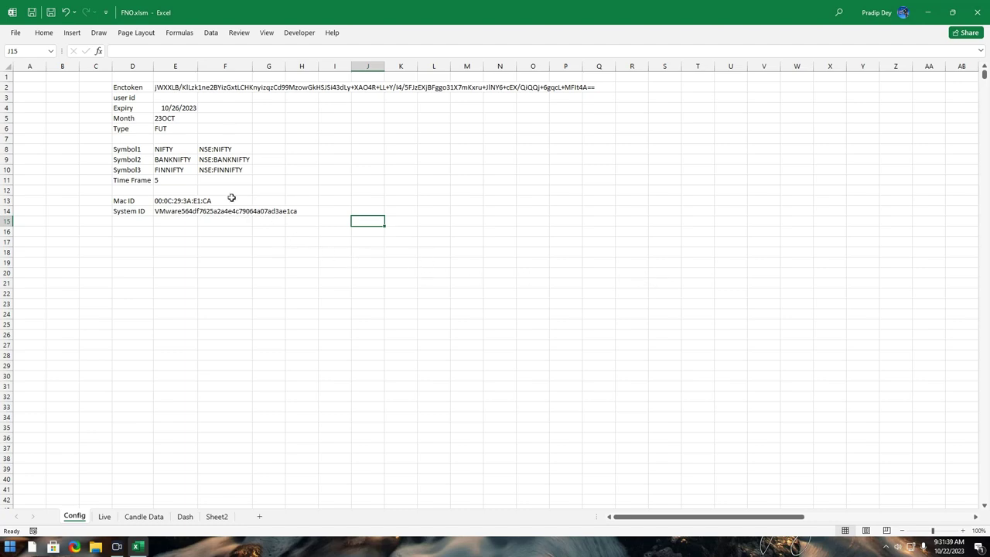
# Review the three configured symbols, keep Time Frame at 5, and bring up the Live sheet.
pyautogui.moveTo(176, 151); pyautogui.dragTo(176, 168)
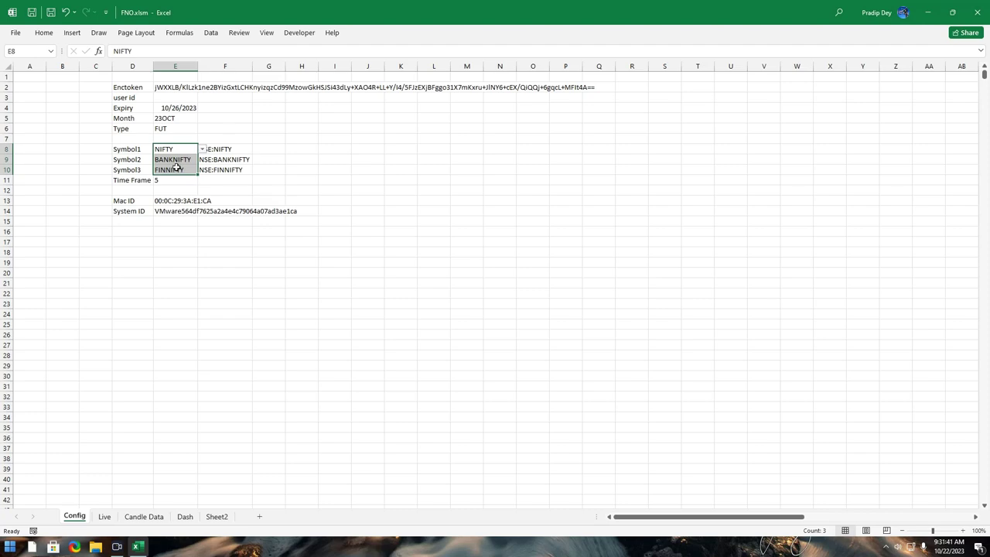
pyautogui.click(172, 179)
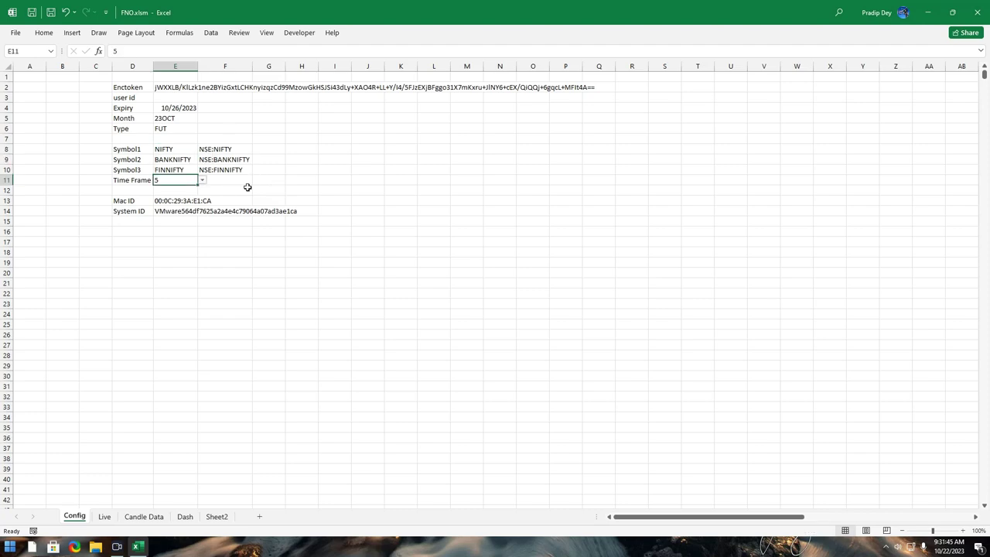
pyautogui.click(202, 180)
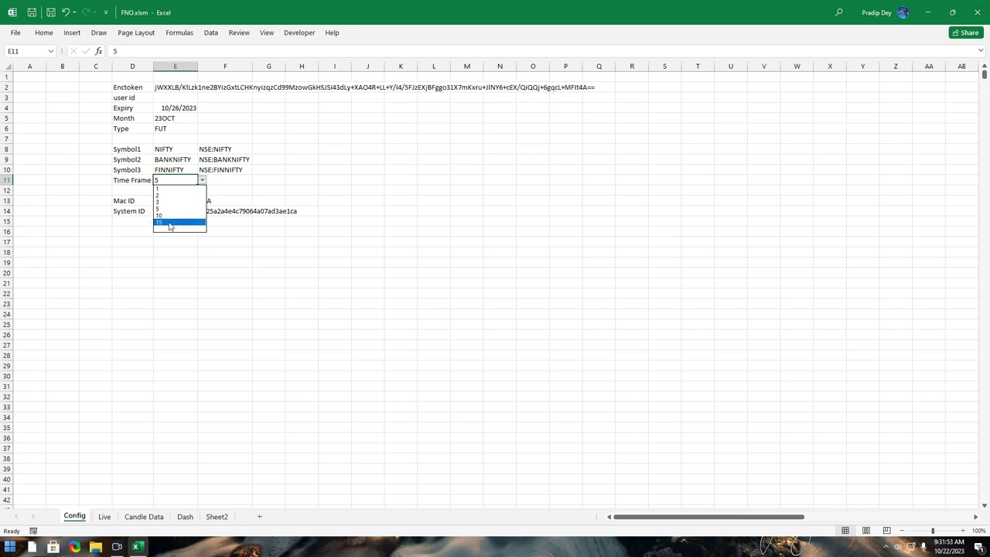
pyautogui.click(324, 182)
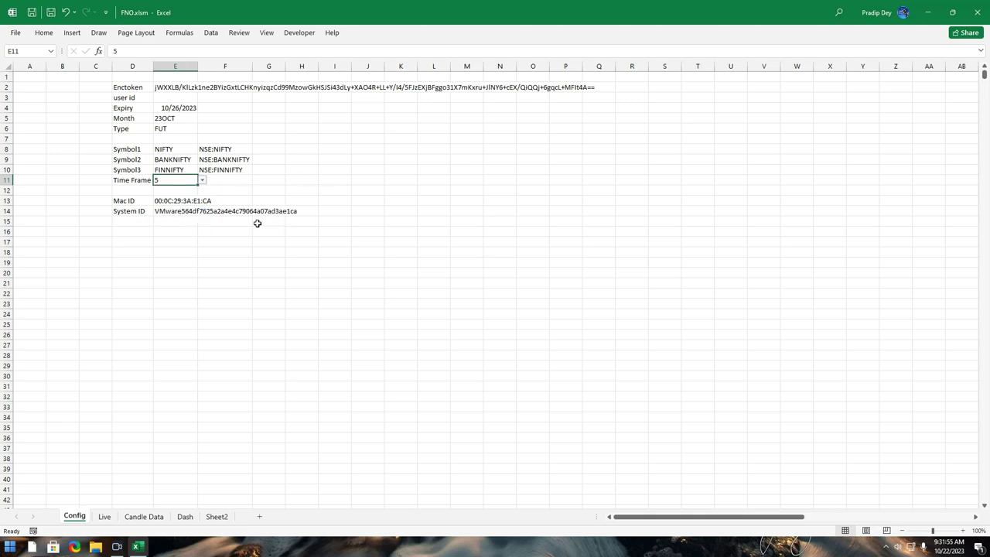
pyautogui.click(266, 127)
pyautogui.click(104, 516)
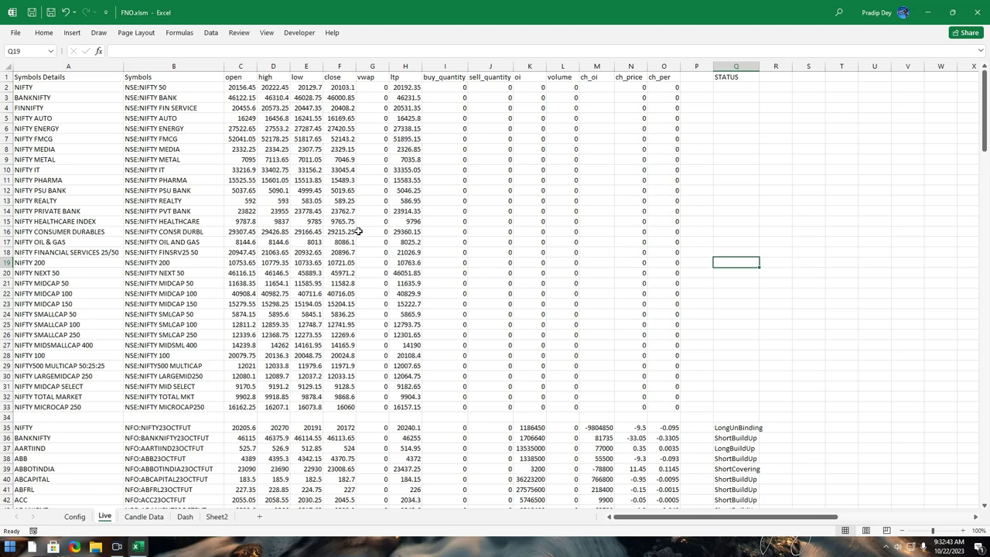
pyautogui.moveTo(159, 88)
pyautogui.mouseDown()
pyautogui.moveTo(376, 404)
pyautogui.moveTo(408, 404)
pyautogui.mouseUp()
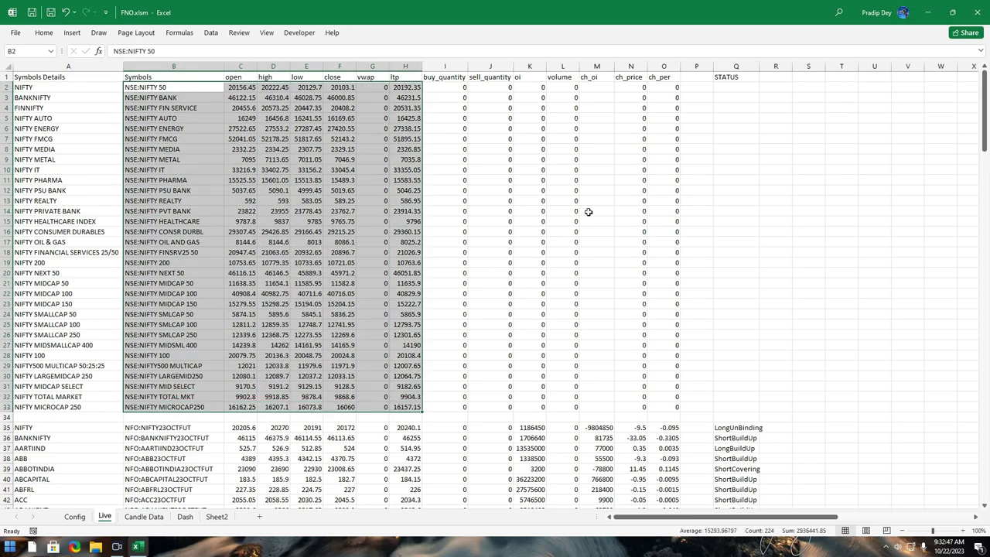
pyautogui.click(611, 188)
pyautogui.moveTo(139, 86)
pyautogui.mouseDown()
pyautogui.moveTo(425, 379)
pyautogui.moveTo(424, 407)
pyautogui.mouseUp()
pyautogui.moveTo(653, 517); pyautogui.dragTo(864, 526)
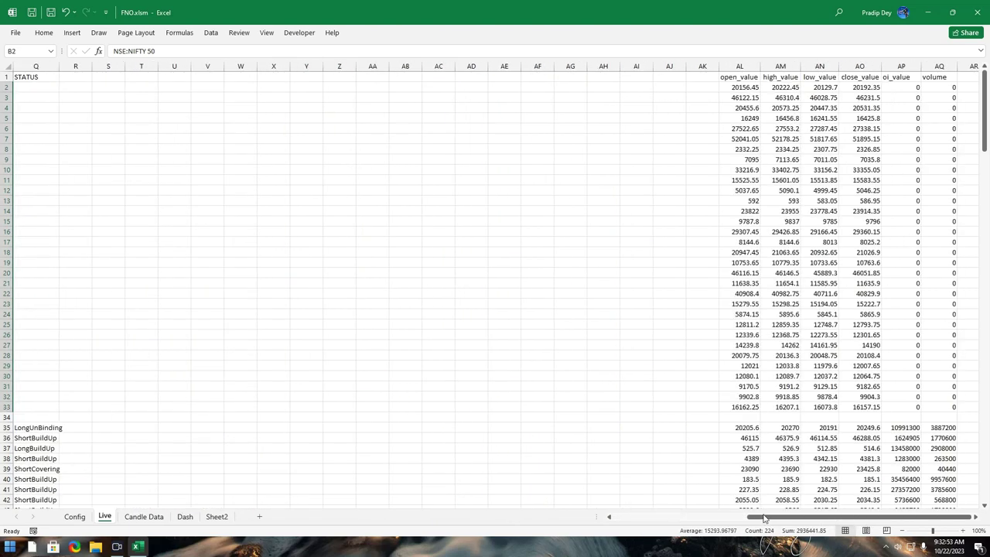
pyautogui.moveTo(766, 516); pyautogui.dragTo(604, 520)
pyautogui.click(377, 303)
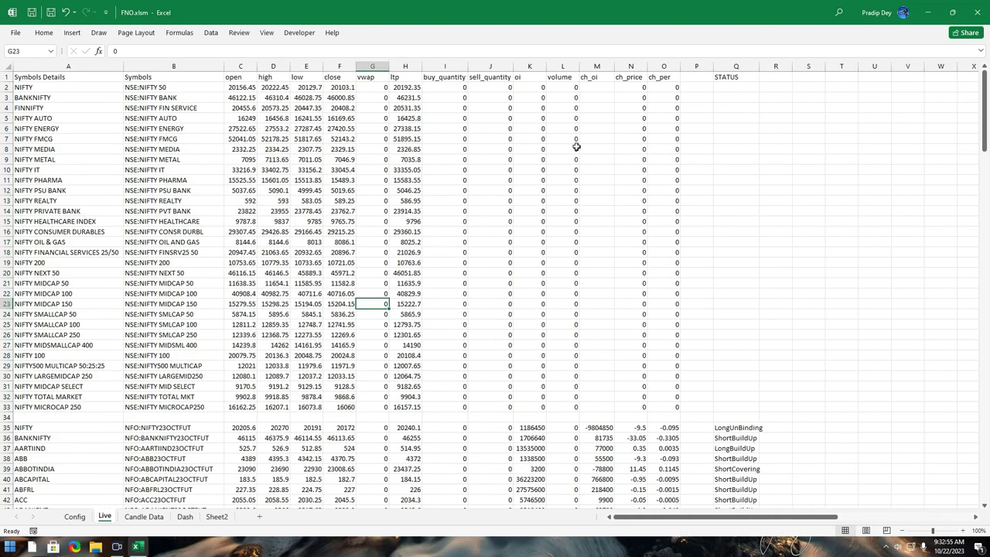
pyautogui.moveTo(630, 86); pyautogui.dragTo(631, 407)
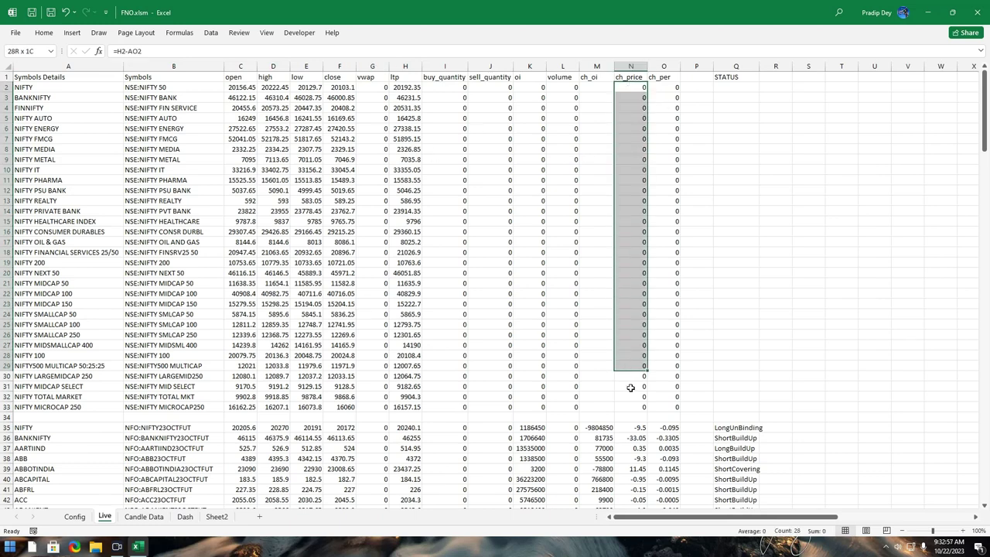
pyautogui.moveTo(677, 86); pyautogui.dragTo(679, 404)
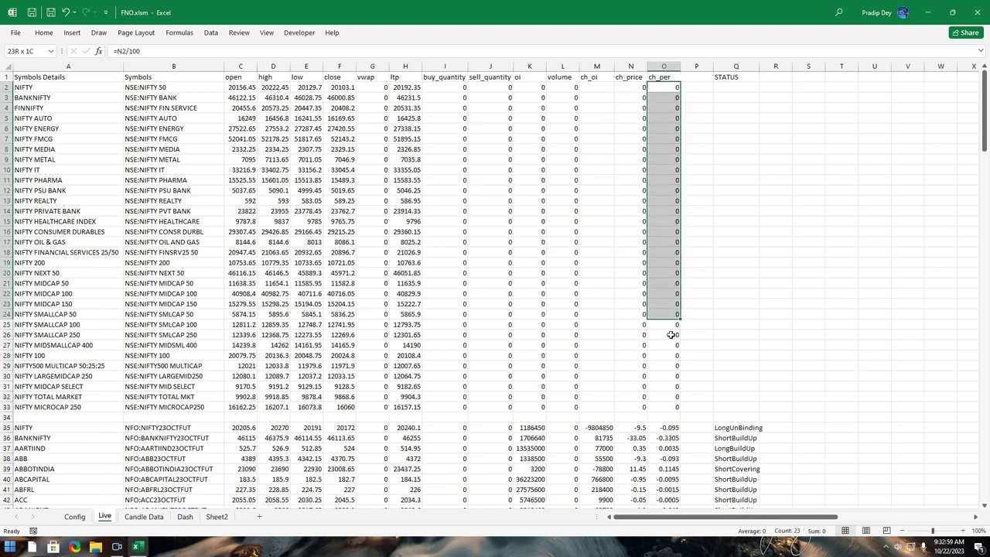
pyautogui.moveTo(595, 86); pyautogui.dragTo(604, 408)
pyautogui.moveTo(559, 87); pyautogui.dragTo(586, 418)
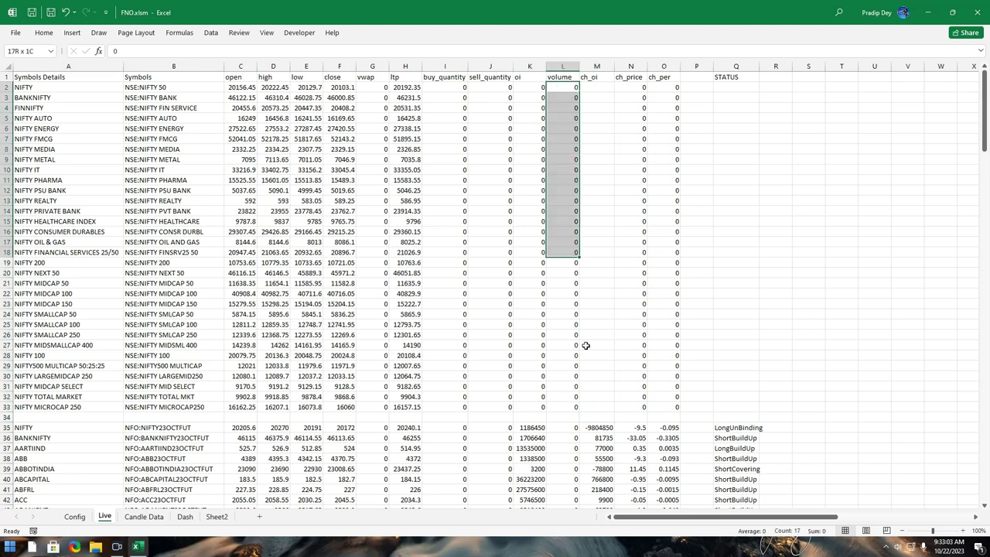
pyautogui.click(643, 288)
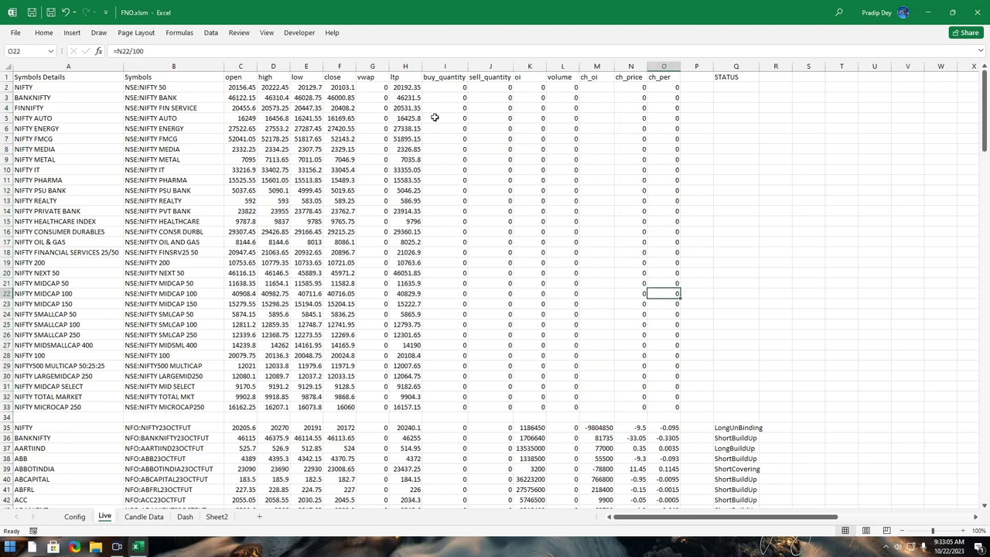
pyautogui.click(451, 88)
pyautogui.moveTo(476, 87); pyautogui.dragTo(686, 402)
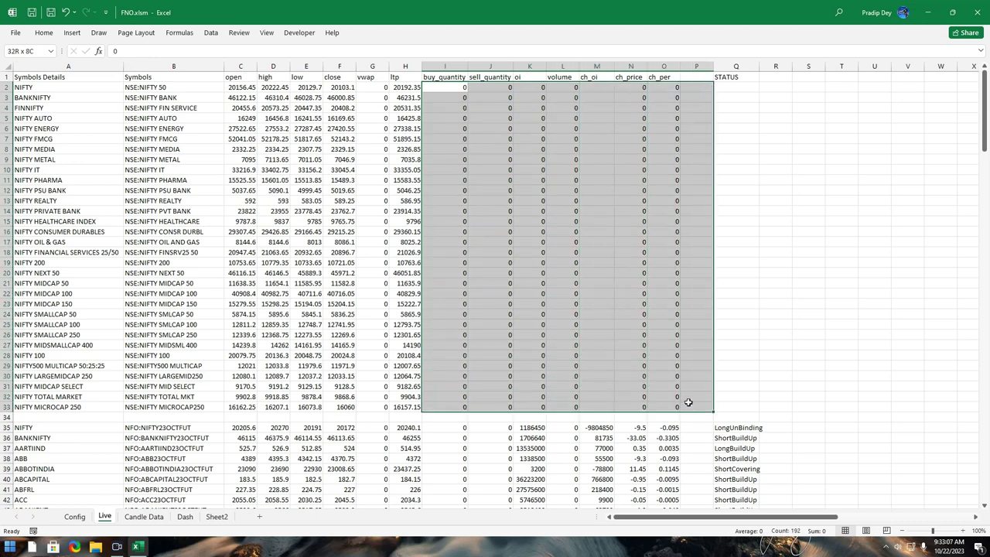
pyautogui.click(159, 376)
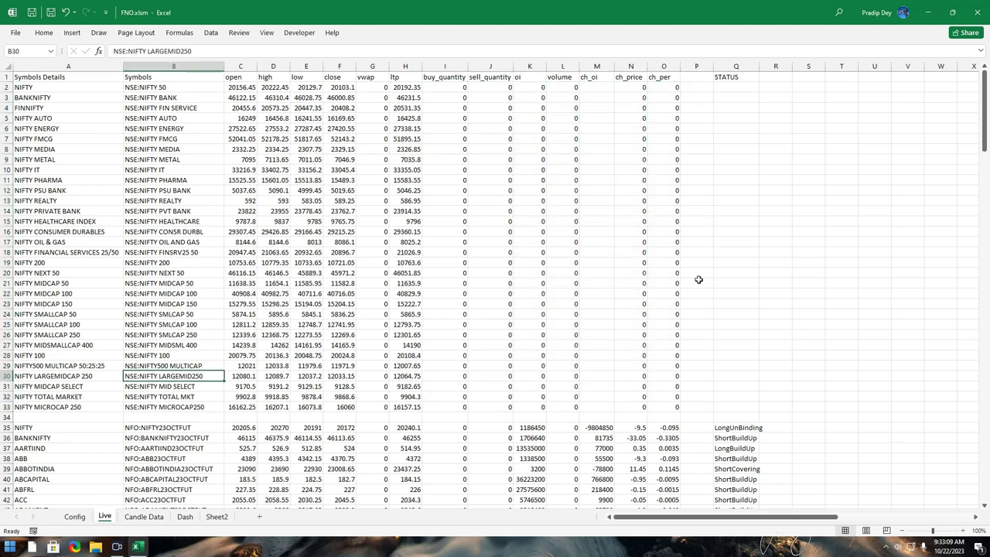
pyautogui.scroll(-2, 650, 276)
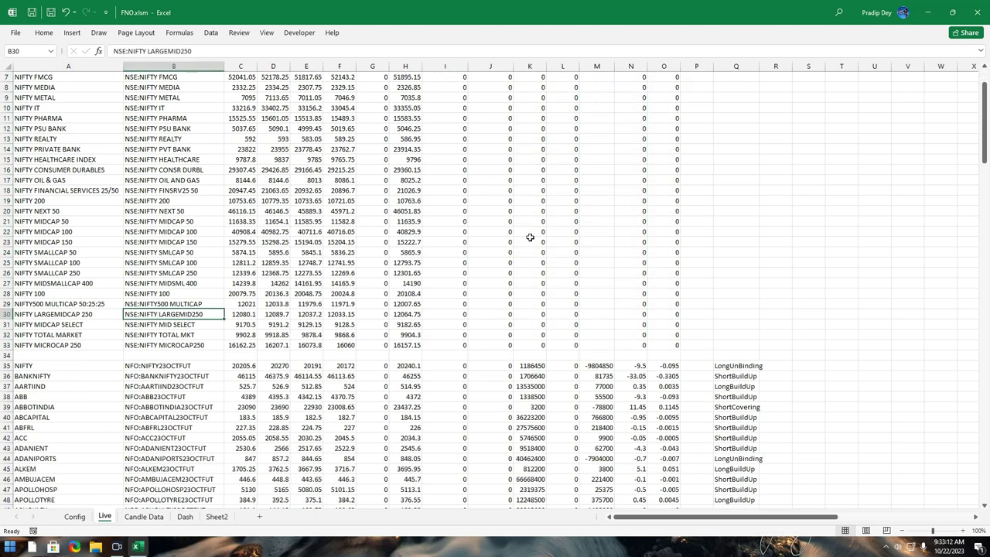
pyautogui.scroll(-3, 228, 330)
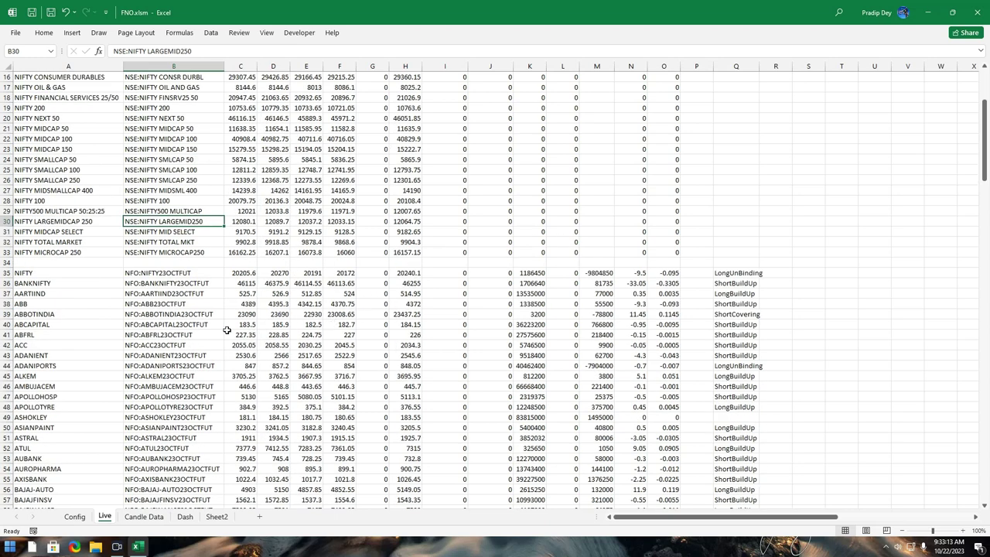
pyautogui.click(526, 275)
pyautogui.click(587, 273)
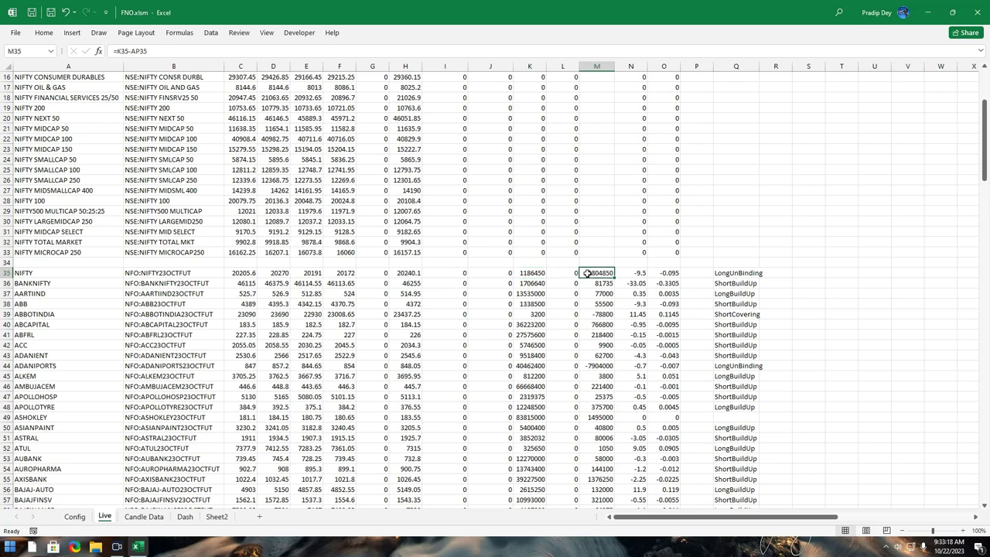
pyautogui.scroll(-3, 626, 297)
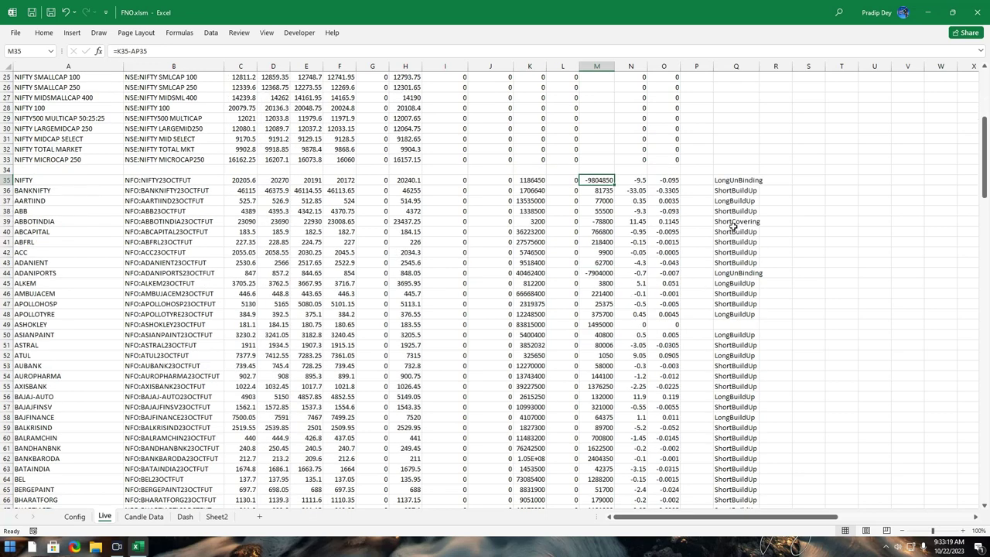
pyautogui.click(736, 181)
pyautogui.click(729, 200)
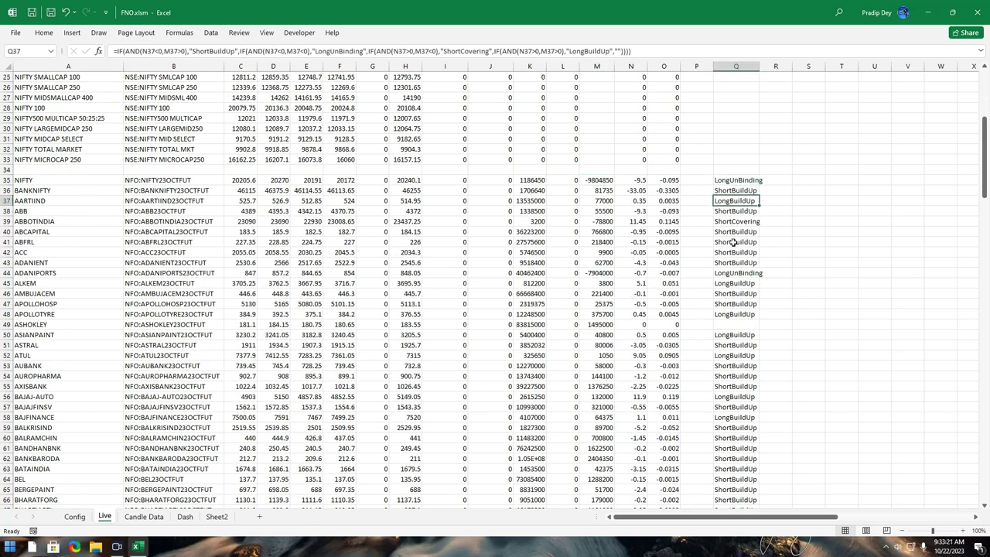
pyautogui.click(739, 222)
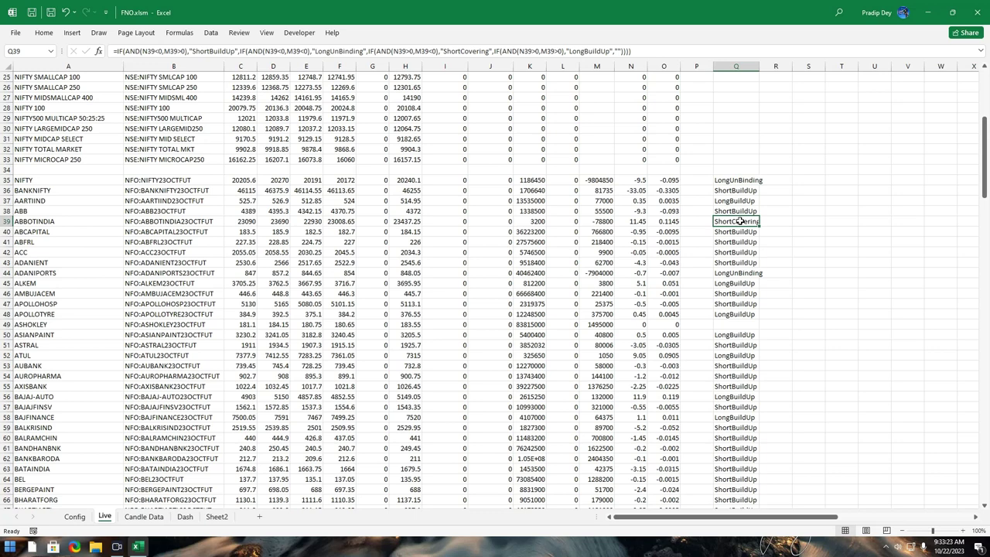
pyautogui.click(729, 275)
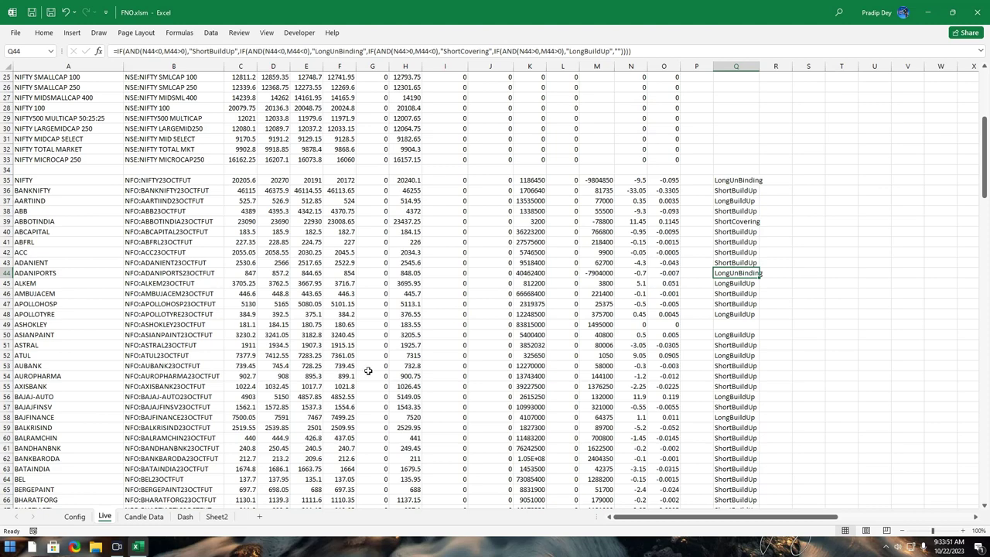
# On the Candle Data sheet, inspect BANKNIFTY candle values and FIN dates, opens and lows.
pyautogui.click(154, 518)
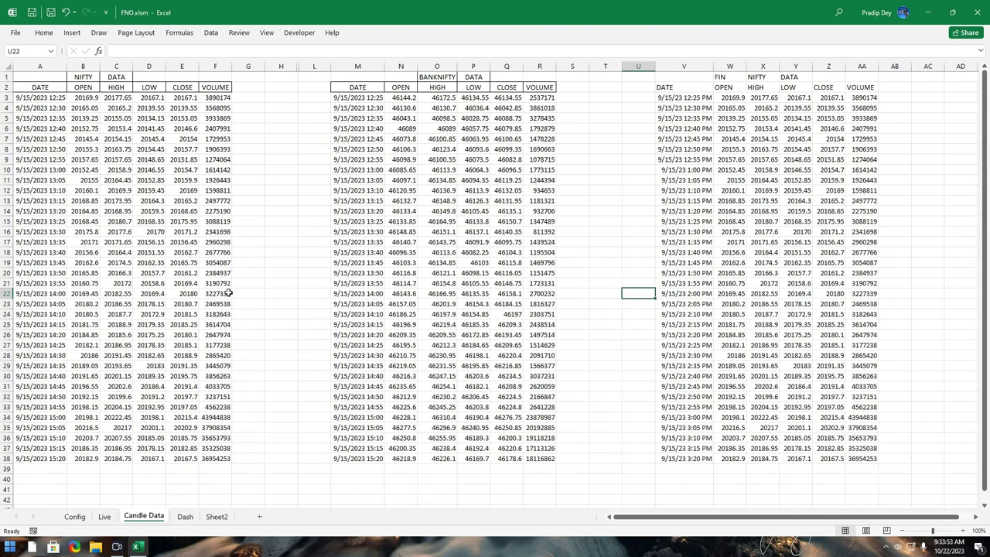
pyautogui.click(159, 279)
pyautogui.click(470, 272)
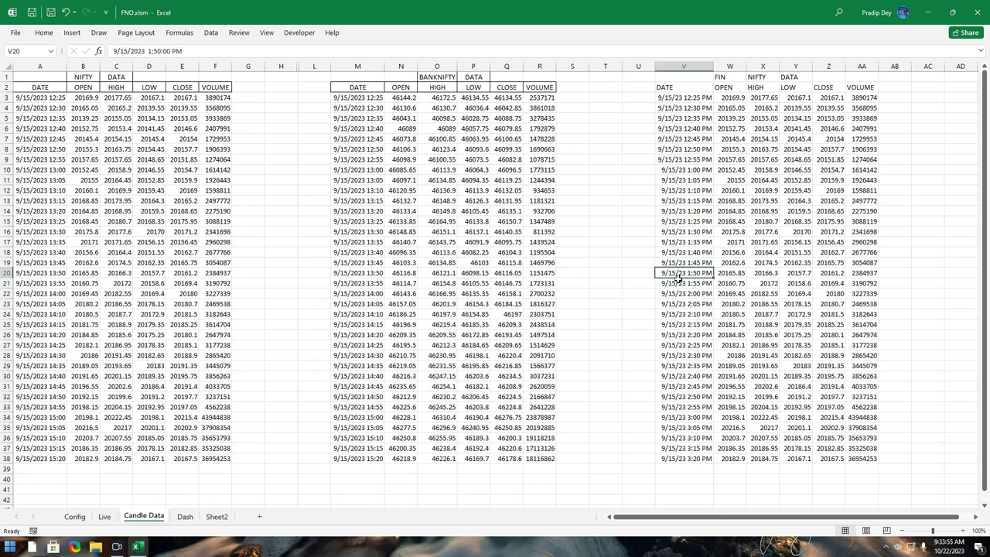
pyautogui.moveTo(700, 203); pyautogui.dragTo(722, 447)
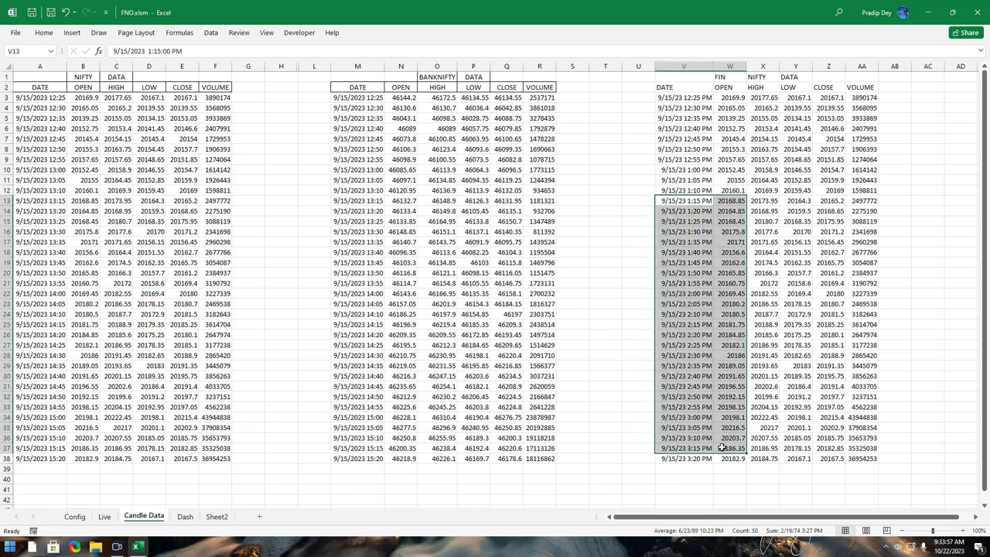
pyautogui.click(660, 439)
pyautogui.click(475, 440)
pyautogui.click(797, 397)
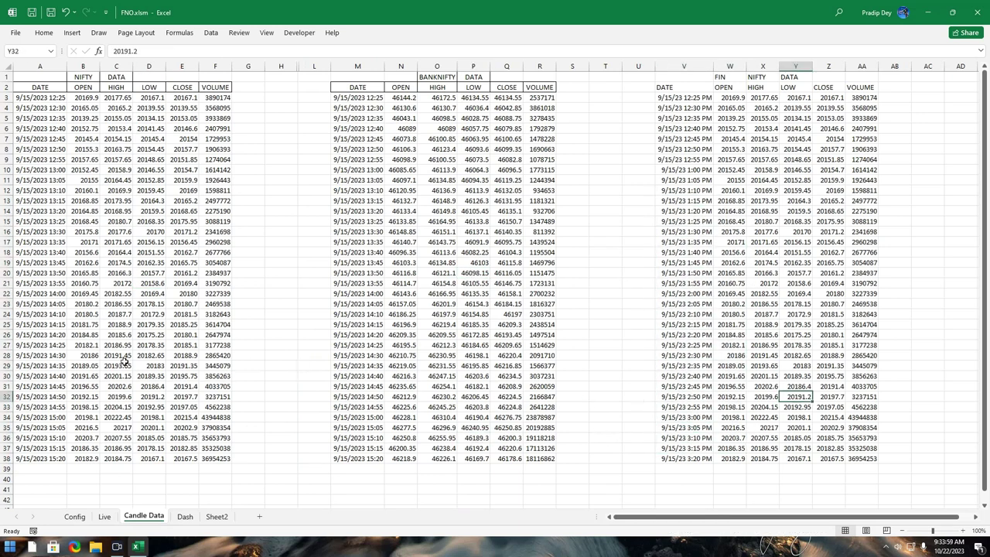
# Glance at Dash, select a few NIFTY volume cells in Candle Data, then return to Dash.
pyautogui.click(185, 517)
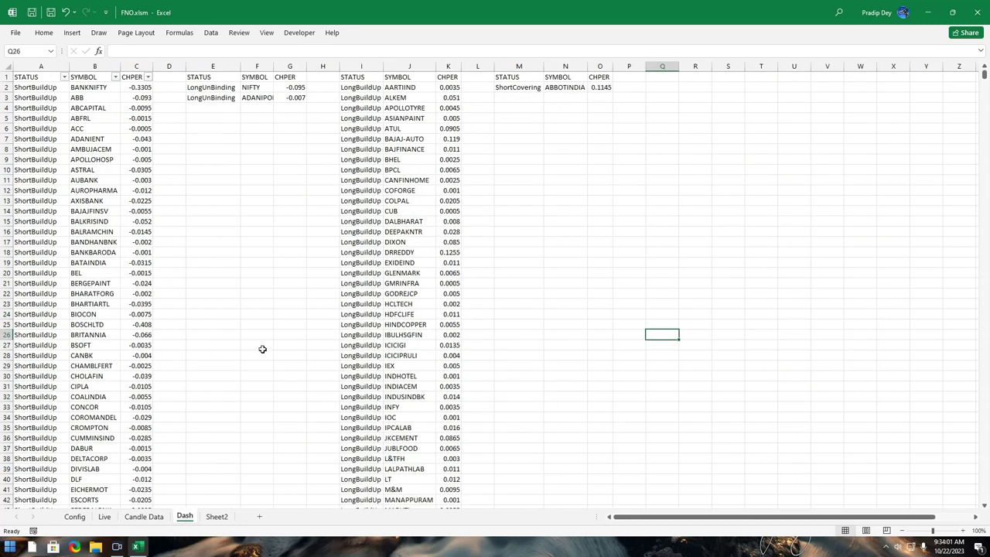
pyautogui.click(131, 518)
pyautogui.moveTo(204, 365); pyautogui.dragTo(209, 388)
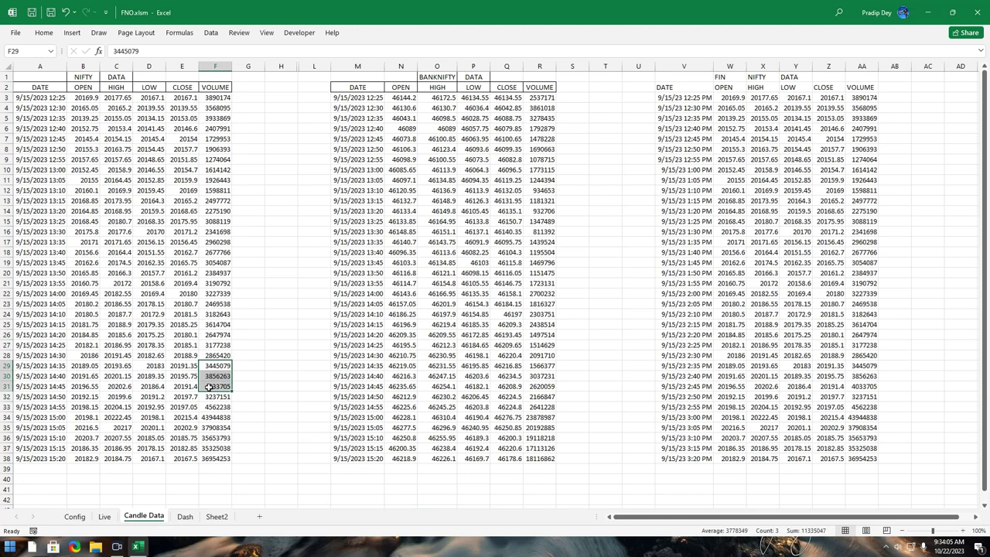
pyautogui.click(192, 518)
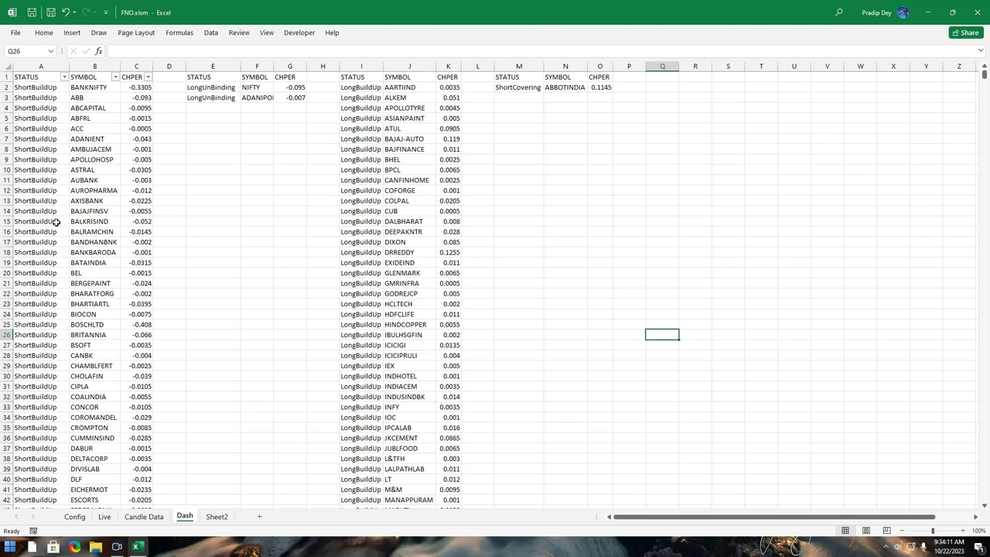
pyautogui.click(39, 89)
pyautogui.moveTo(43, 99); pyautogui.dragTo(40, 479)
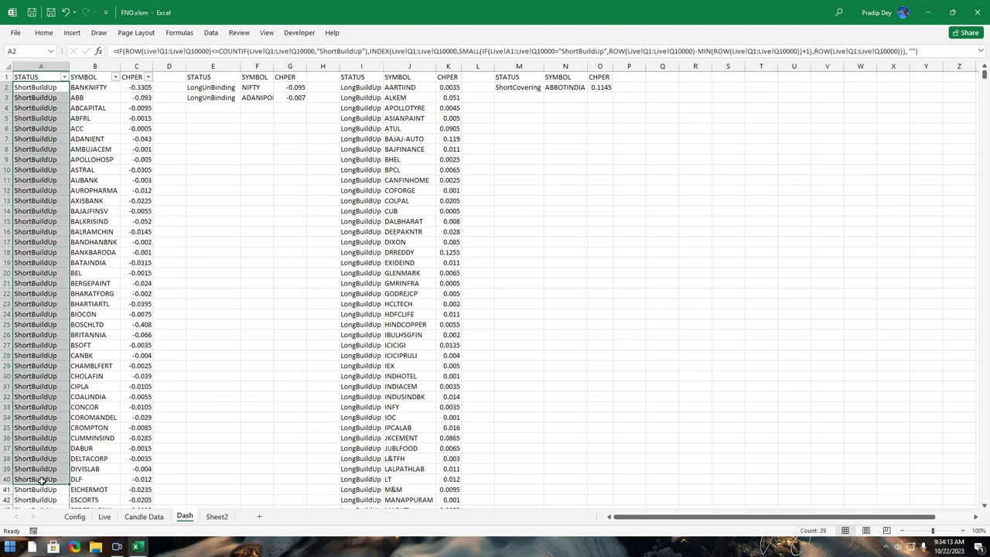
pyautogui.click(123, 158)
pyautogui.moveTo(240, 190); pyautogui.dragTo(273, 190)
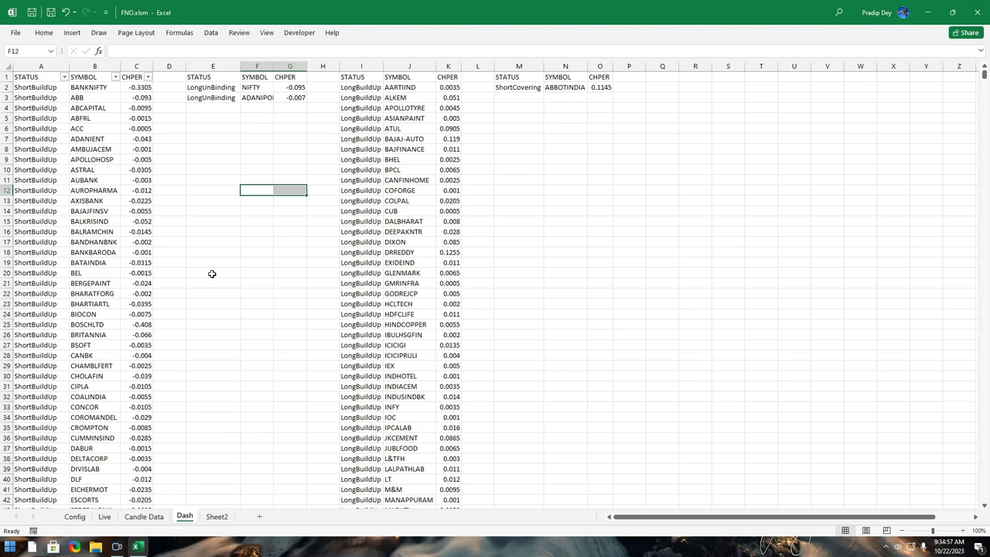
pyautogui.click(642, 229)
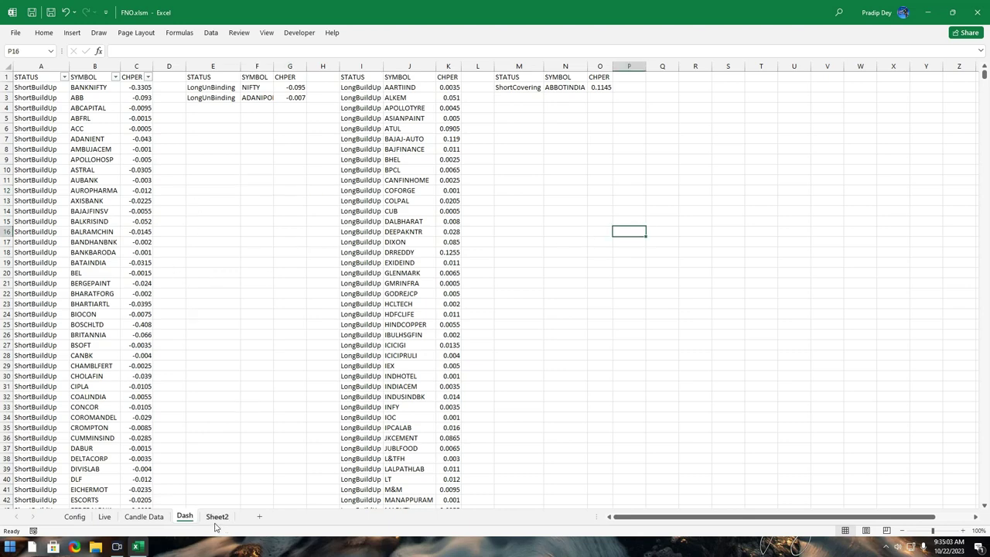
# Show Sheet2 and highlight the empty rows below its build-up lists, then deselect.
pyautogui.click(216, 522)
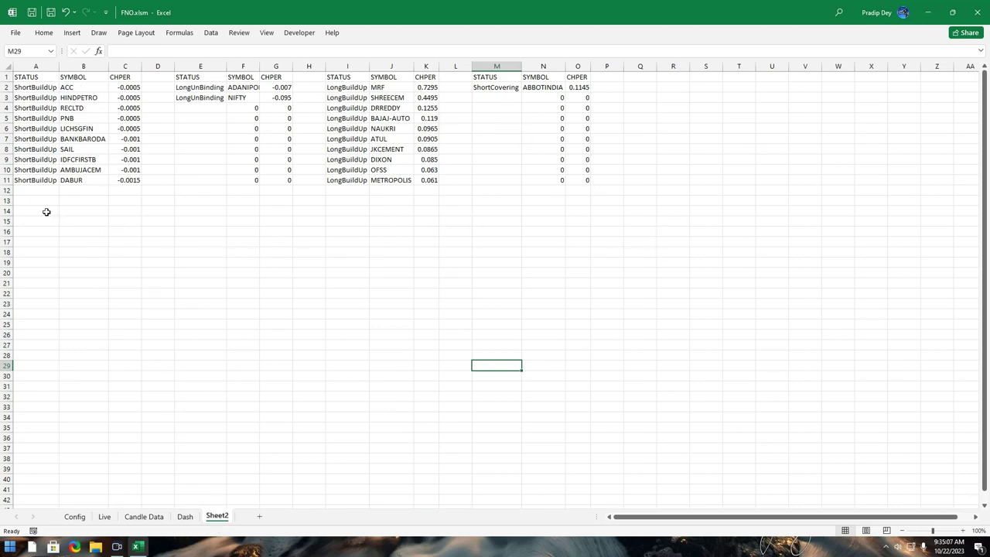
pyautogui.moveTo(36, 210); pyautogui.dragTo(660, 249)
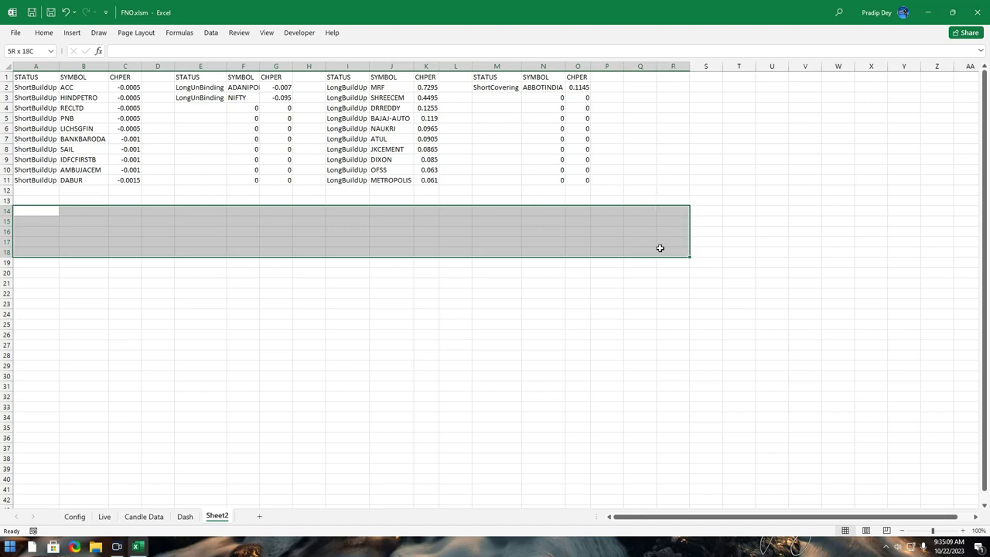
pyautogui.click(640, 283)
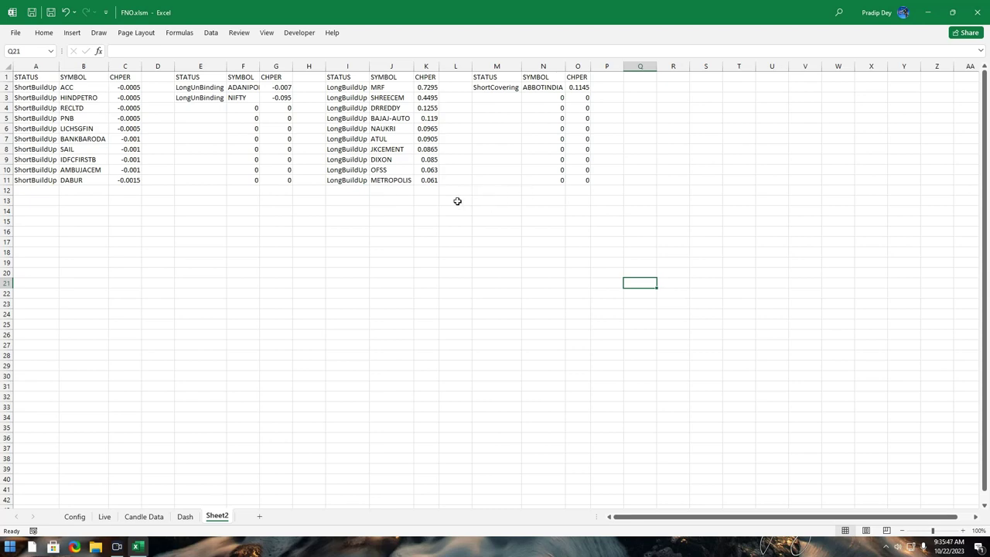
# Highlight the empty areas below the first lists and the LongBuildUp and ShortCovering lists, then deselect.
pyautogui.moveTo(315, 222)
pyautogui.mouseDown()
pyautogui.moveTo(28, 180)
pyautogui.moveTo(18, 168)
pyautogui.moveTo(26, 233)
pyautogui.moveTo(44, 214)
pyautogui.mouseUp()
pyautogui.click(334, 238)
pyautogui.moveTo(343, 210); pyautogui.dragTo(618, 204)
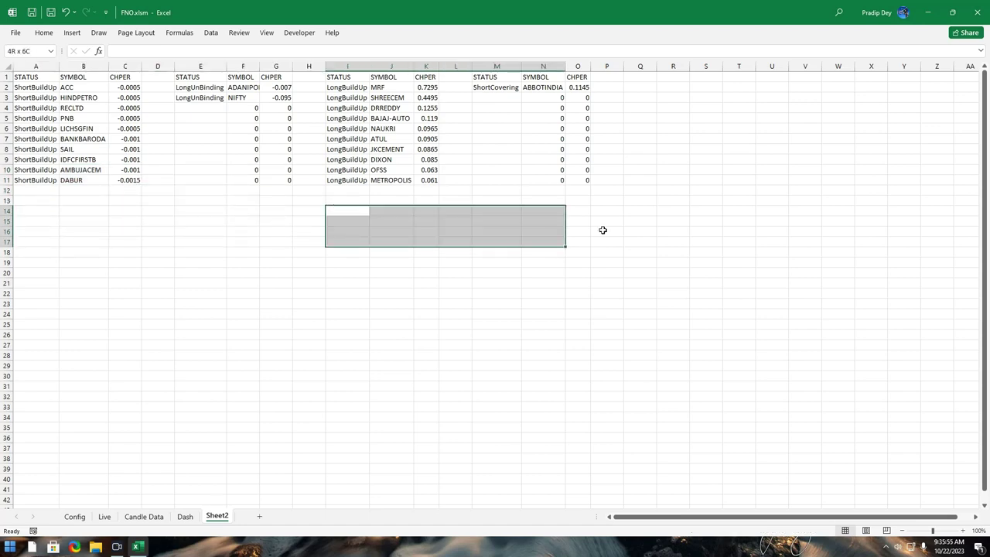
pyautogui.click(574, 281)
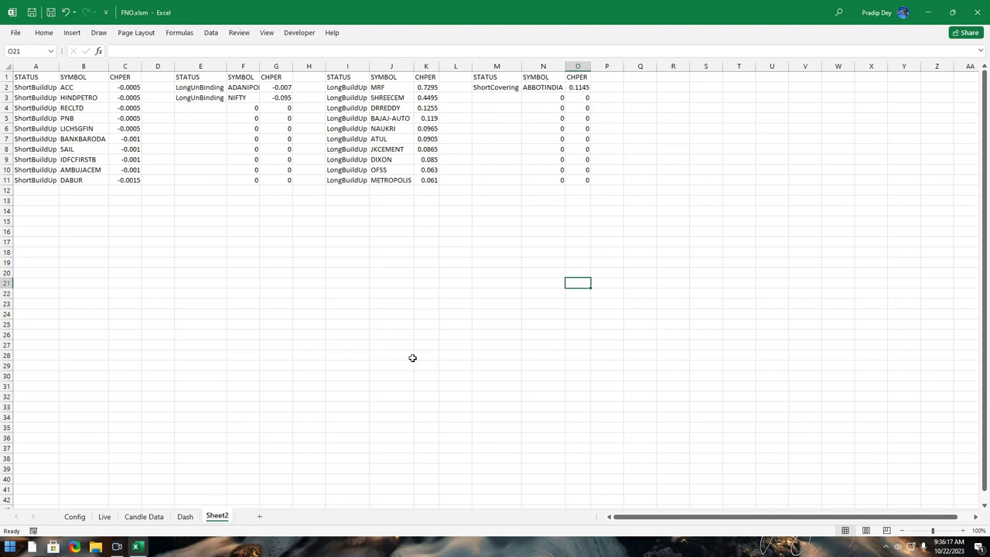
# Move focus from Excel to the empty Windows taskbar.
pyautogui.click(320, 552)
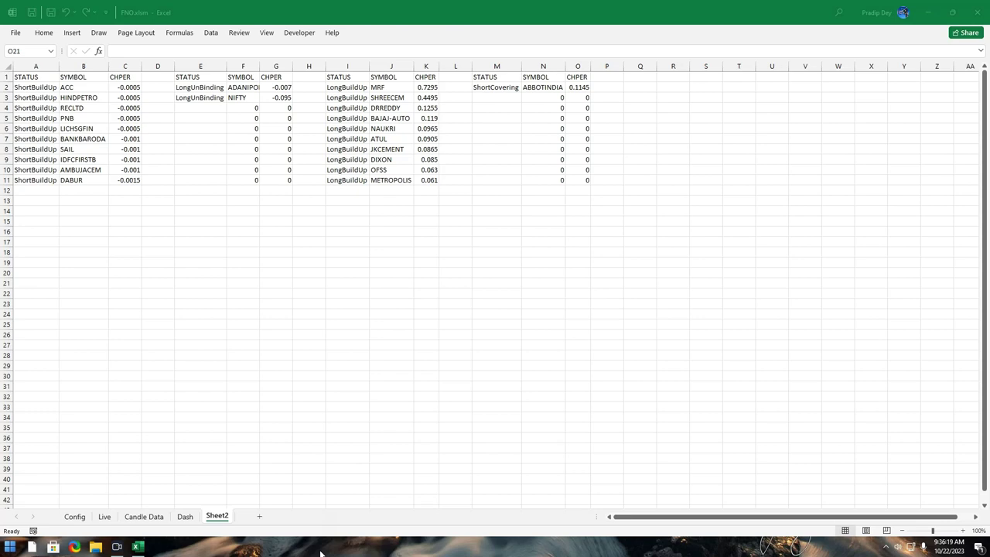